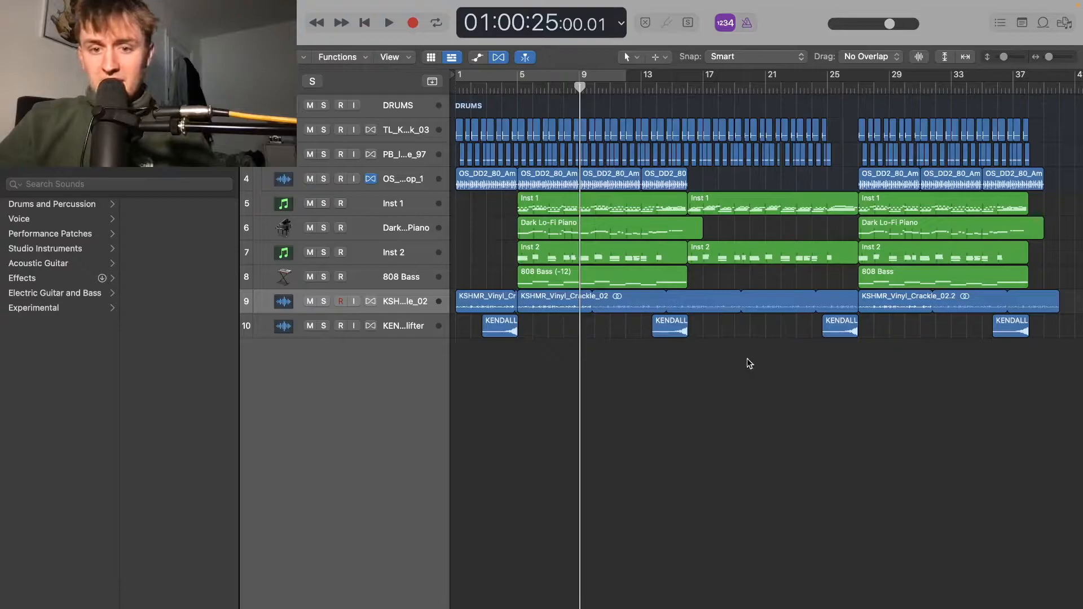
# Play a short part of the arrangement and step through the tracks below the kick track.
pyautogui.press('space')
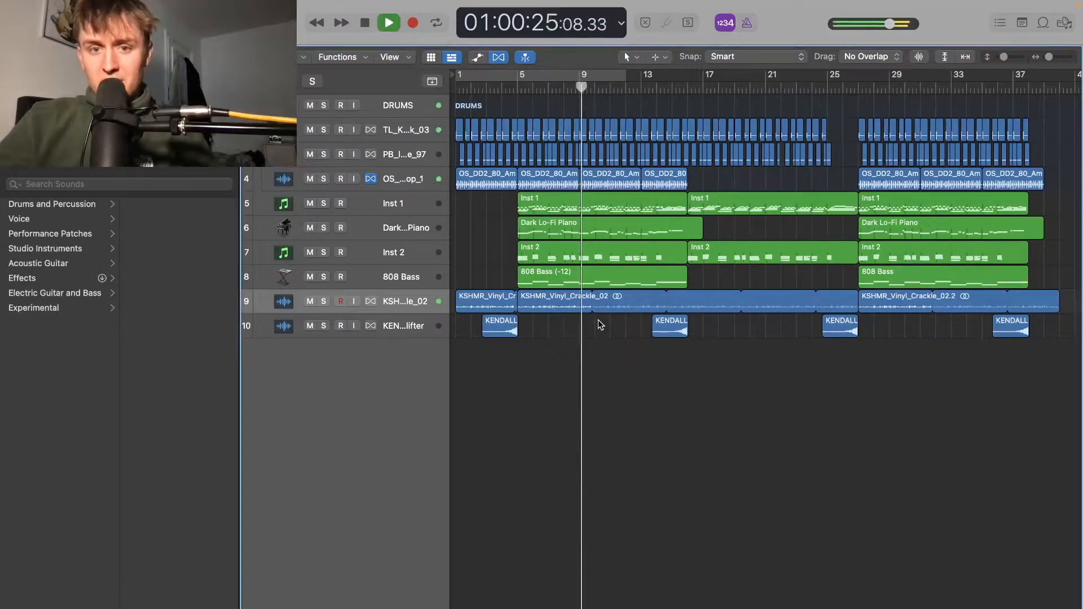
pyautogui.press('space')
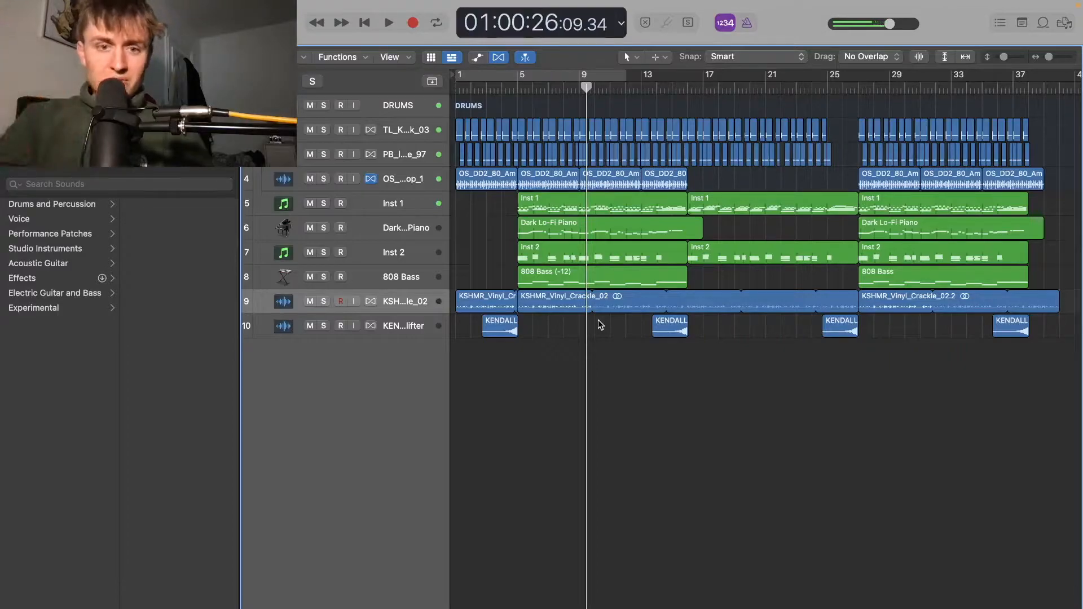
pyautogui.click(407, 126)
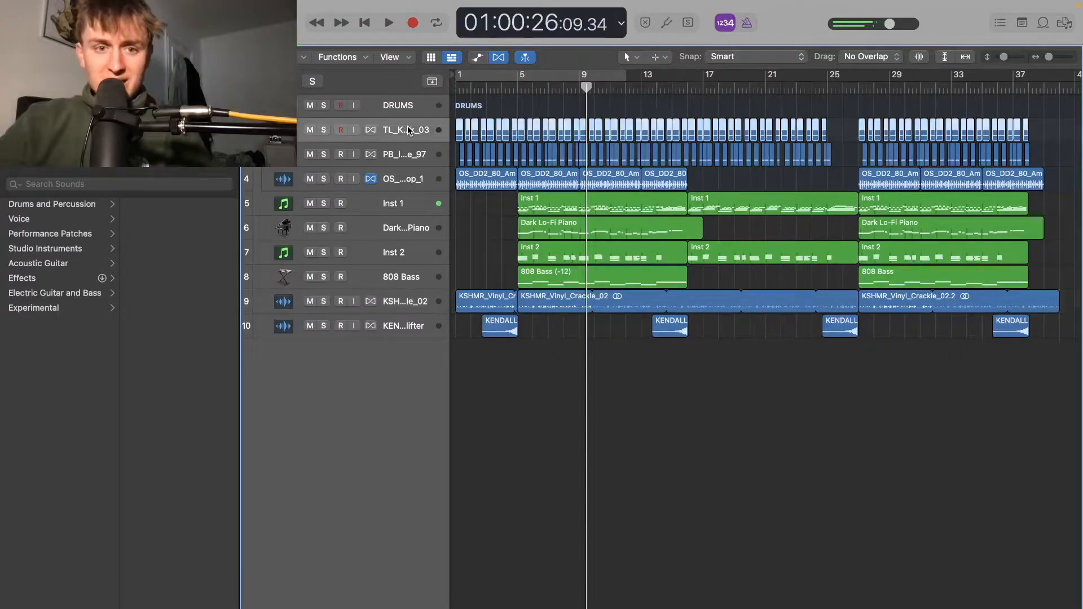
pyautogui.press('Down')
pyautogui.press('Down')
pyautogui.press('Down')
pyautogui.press('Down')
pyautogui.press('Down')
pyautogui.press('Down')
pyautogui.press('Down')
pyautogui.press('Down')
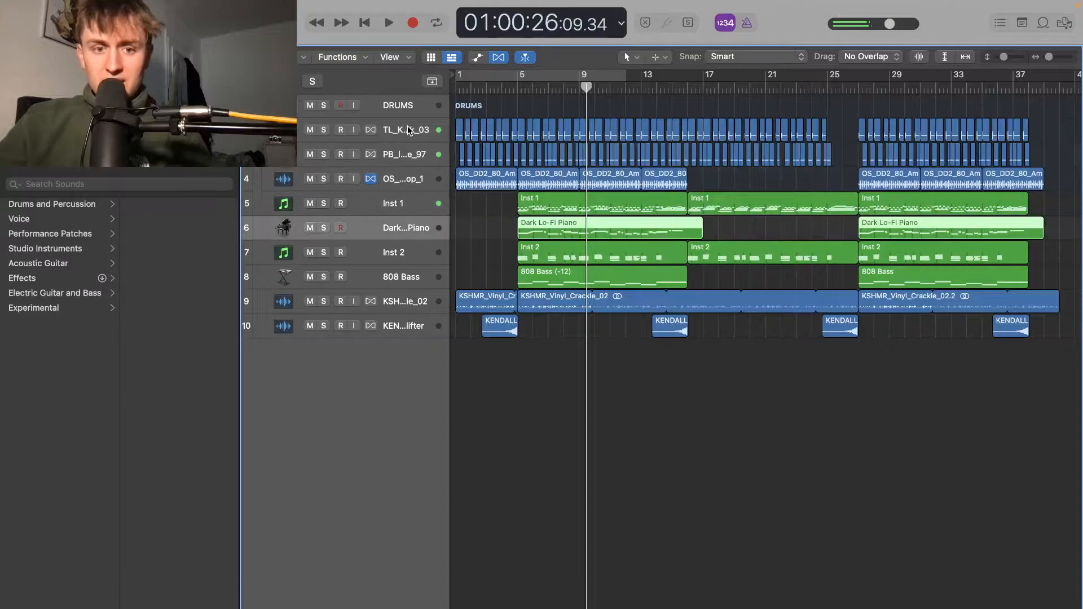
pyautogui.press('Up')
pyautogui.press('Up')
pyautogui.press('Up')
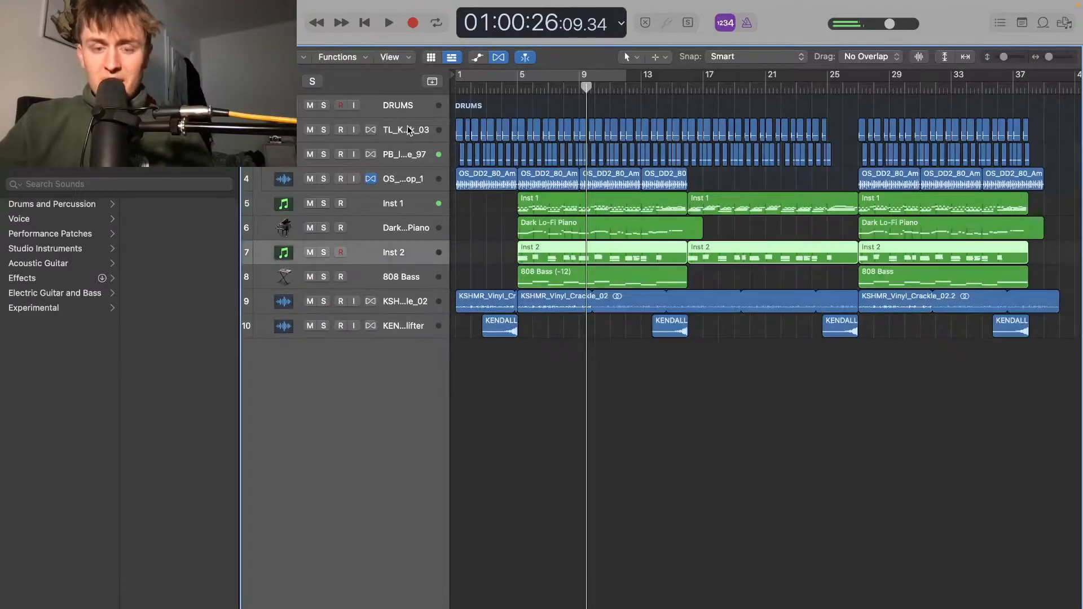
pyautogui.click(670, 363)
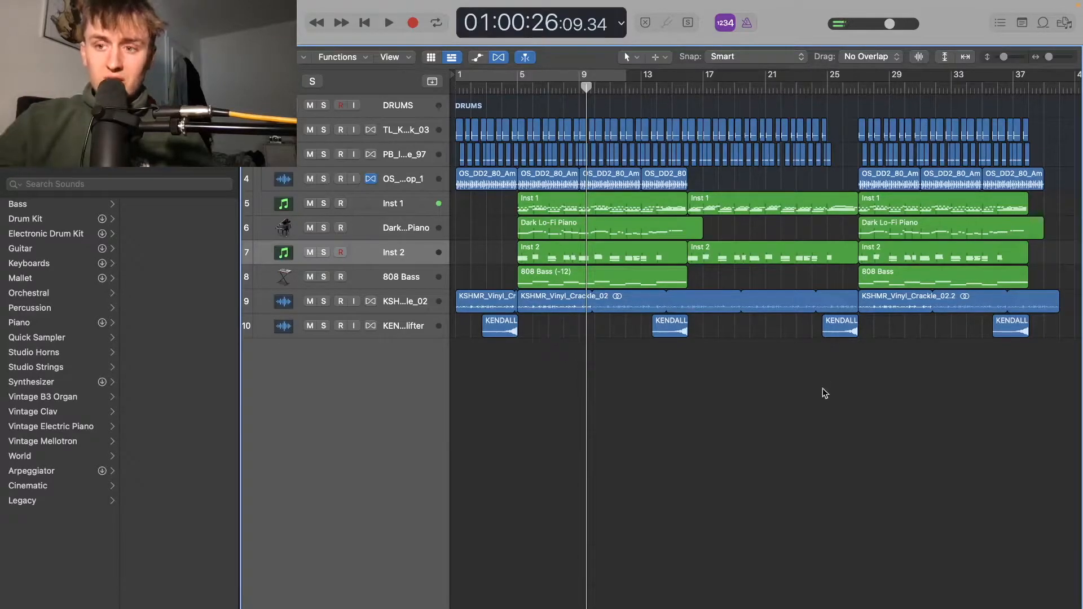
# Move the project end marker back to just after the last vinyl crackle region, around bar 40.
pyautogui.scroll(-5, 822, 389)
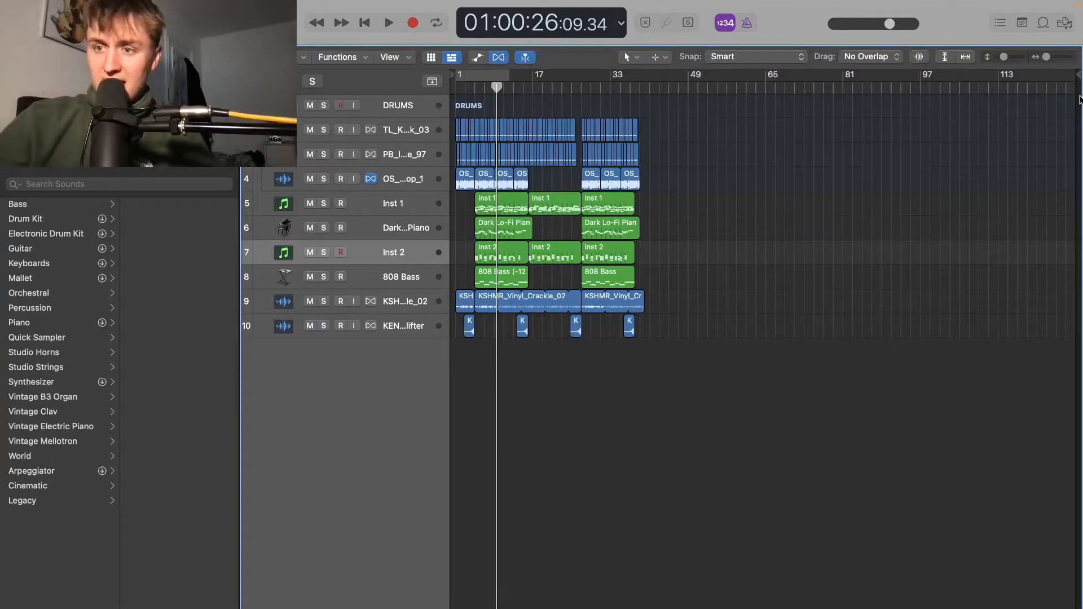
pyautogui.moveTo(1070, 85); pyautogui.dragTo(653, 82)
pyautogui.press('super+Right')
pyautogui.press('super+Right')
pyautogui.press('super+Right')
pyautogui.press('super+Left')
pyautogui.press('super+Left')
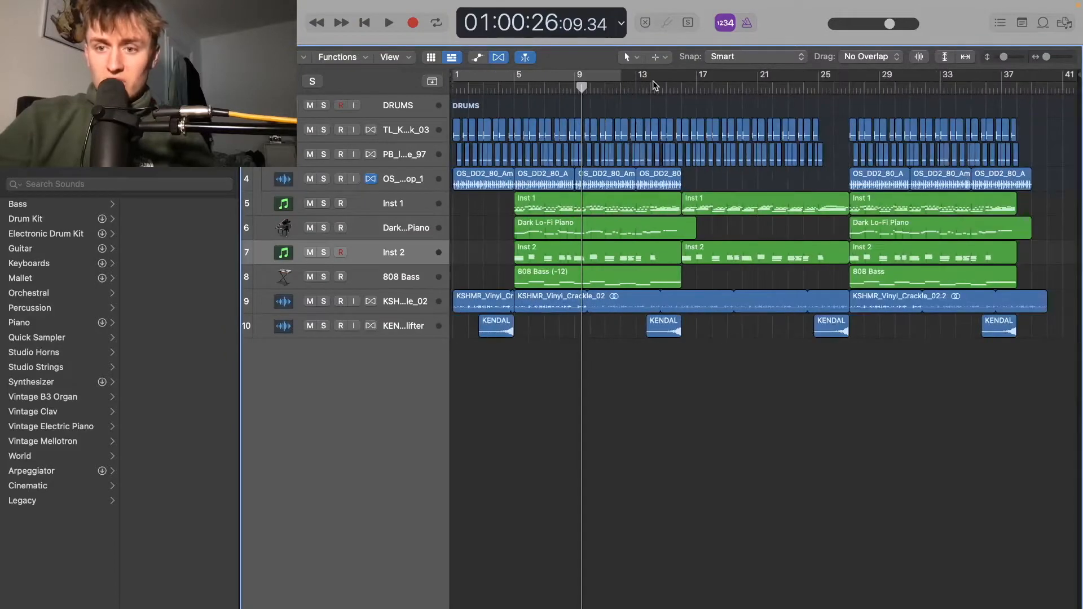
# Play the ending from about bar 38 to check that the last sounds finish before the project end.
pyautogui.click(1013, 86)
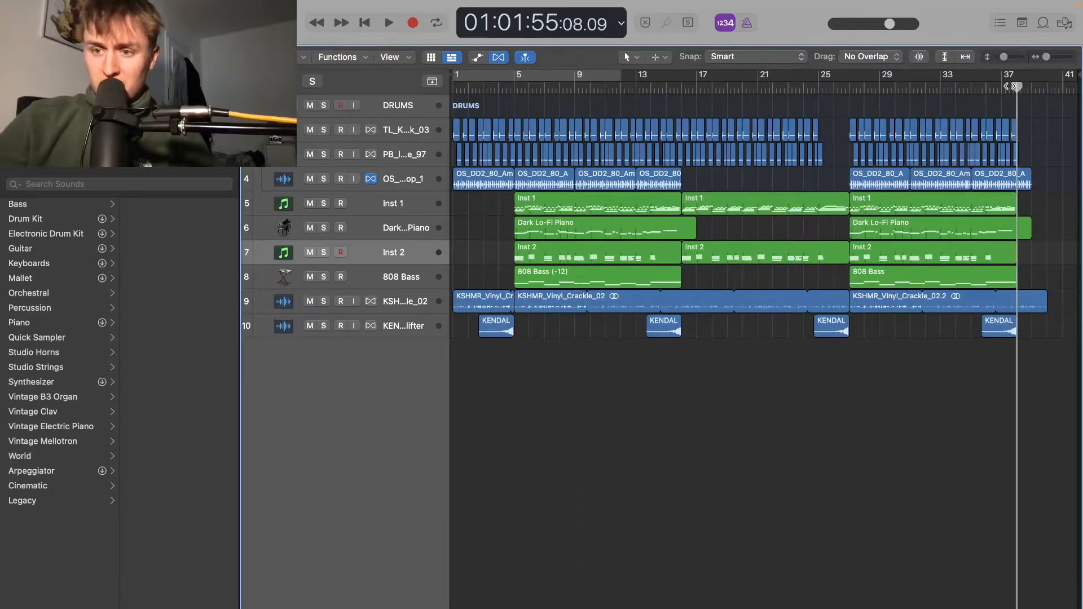
pyautogui.press('space')
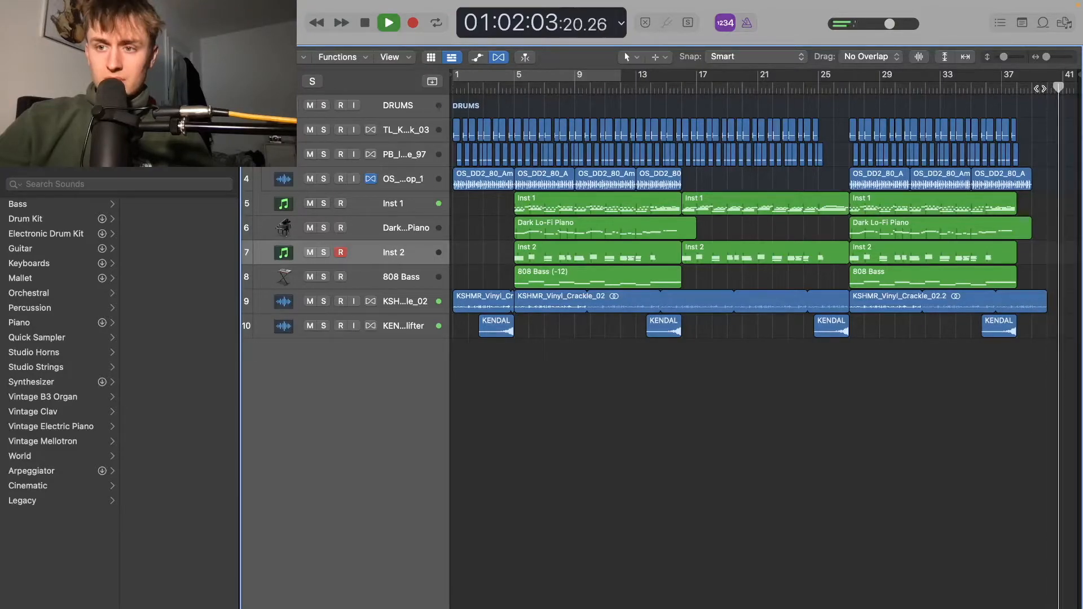
pyautogui.press('space')
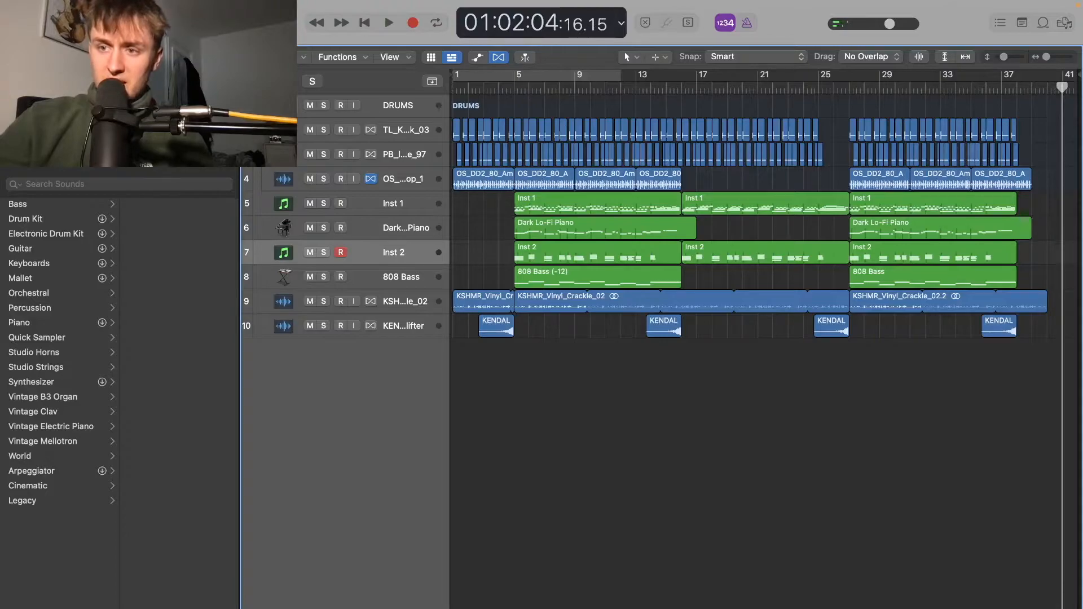
pyautogui.click(1063, 76)
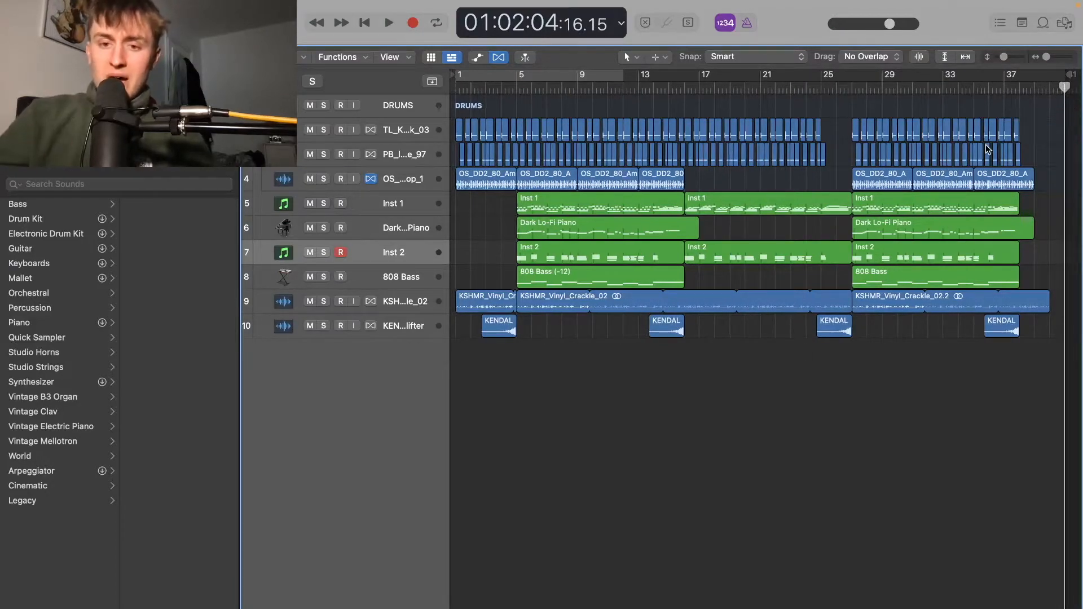
pyautogui.click(671, 326)
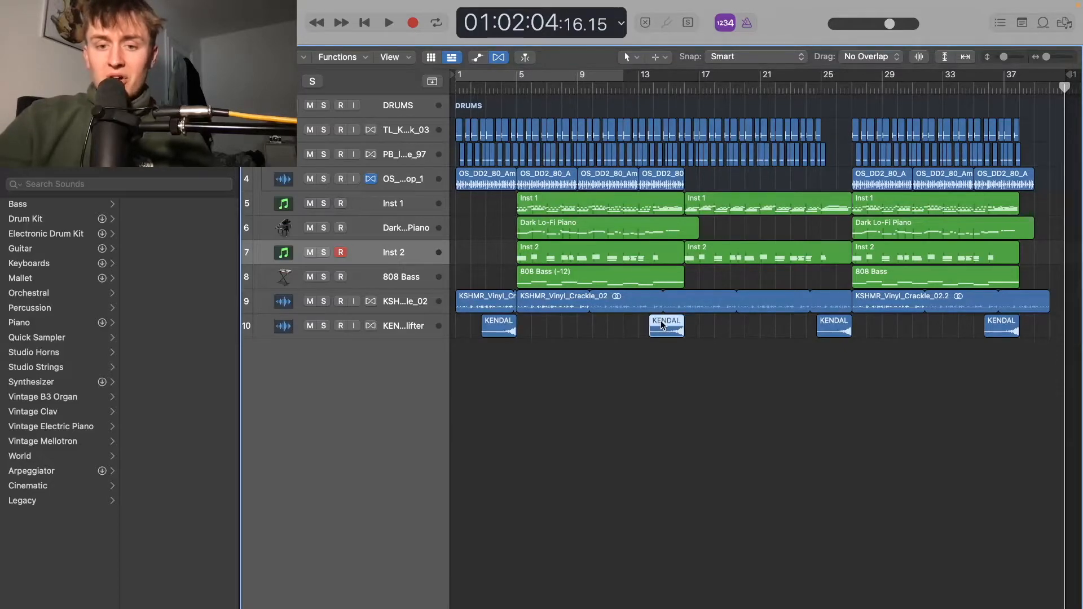
pyautogui.click(708, 201)
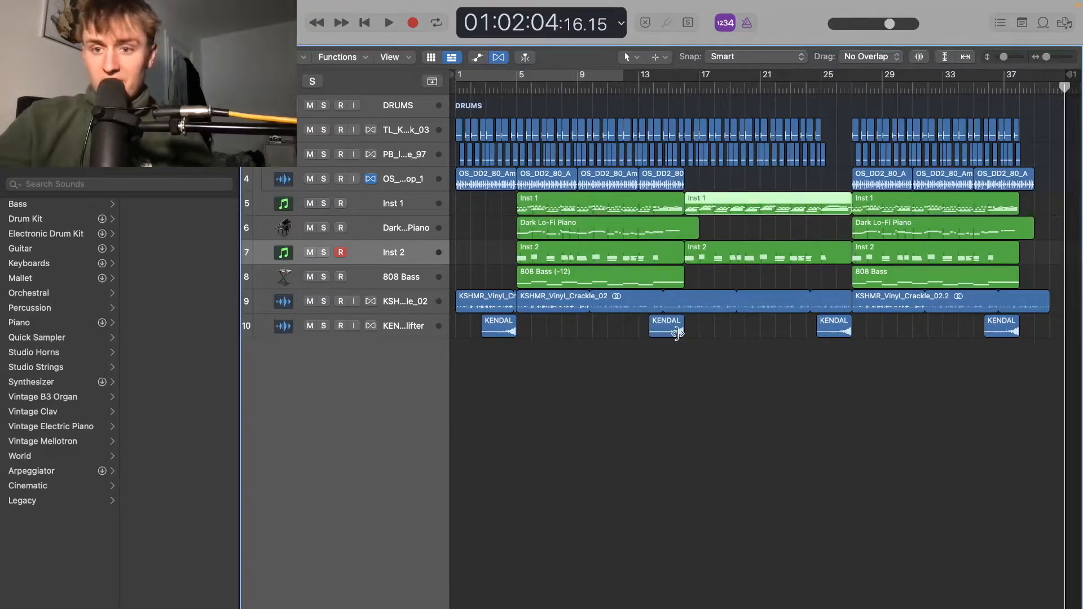
pyautogui.click(669, 359)
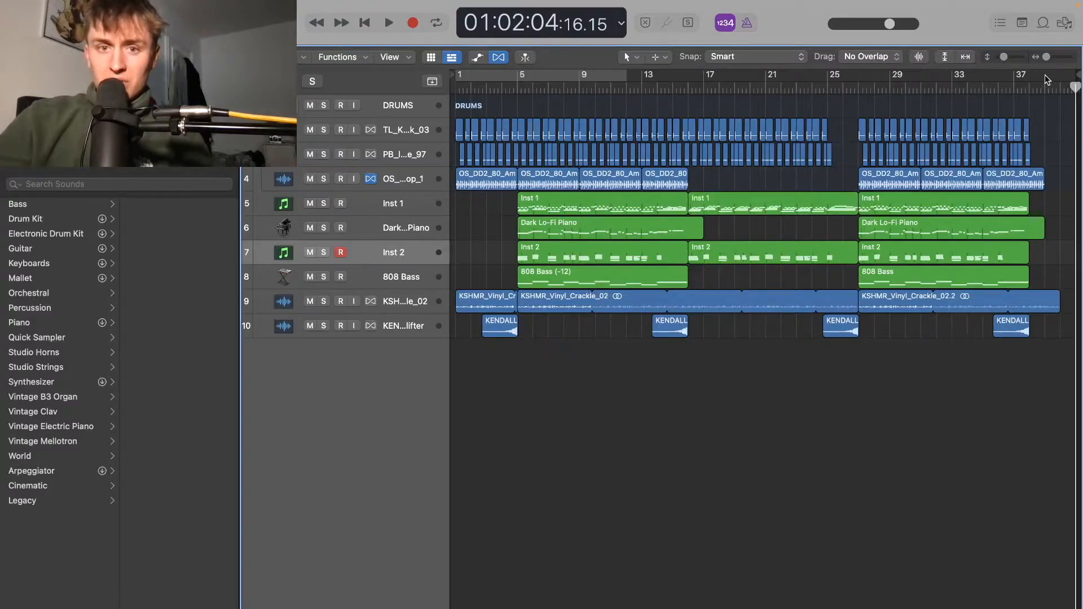
# Switch the transport display from time to bars and beats with tempo, time signature and key.
pyautogui.click(621, 23)
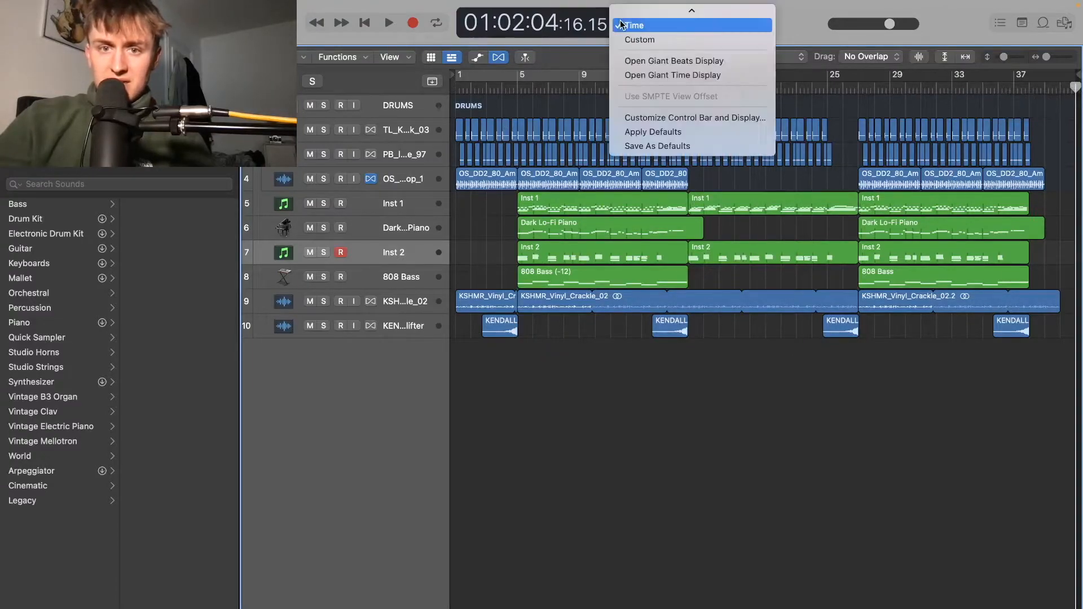
pyautogui.click(635, 24)
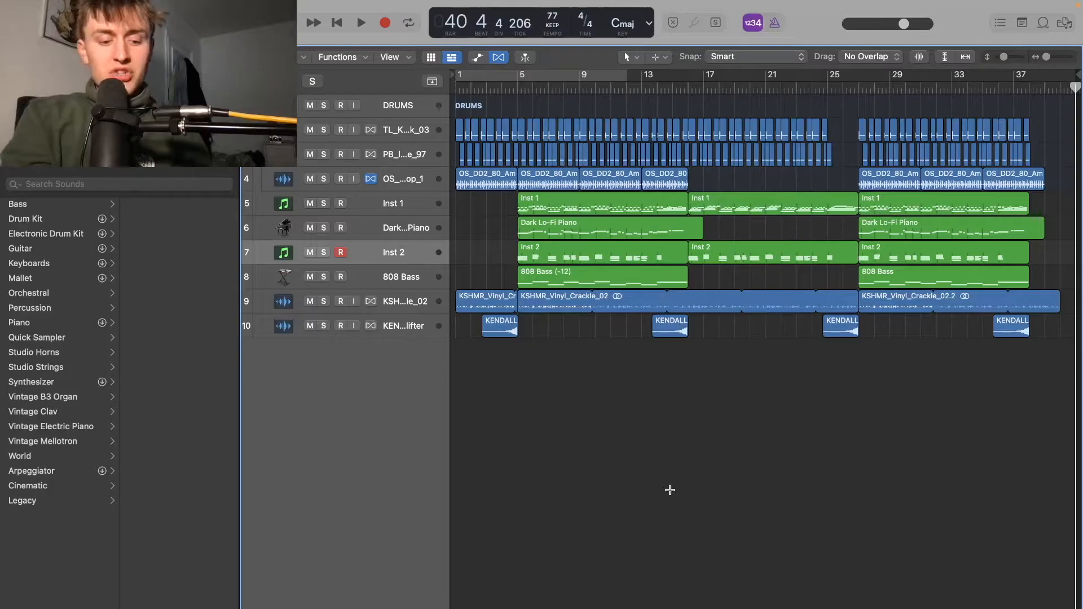
# Open the export settings for saving all tracks as audio files.
pyautogui.press('super+shift+e')
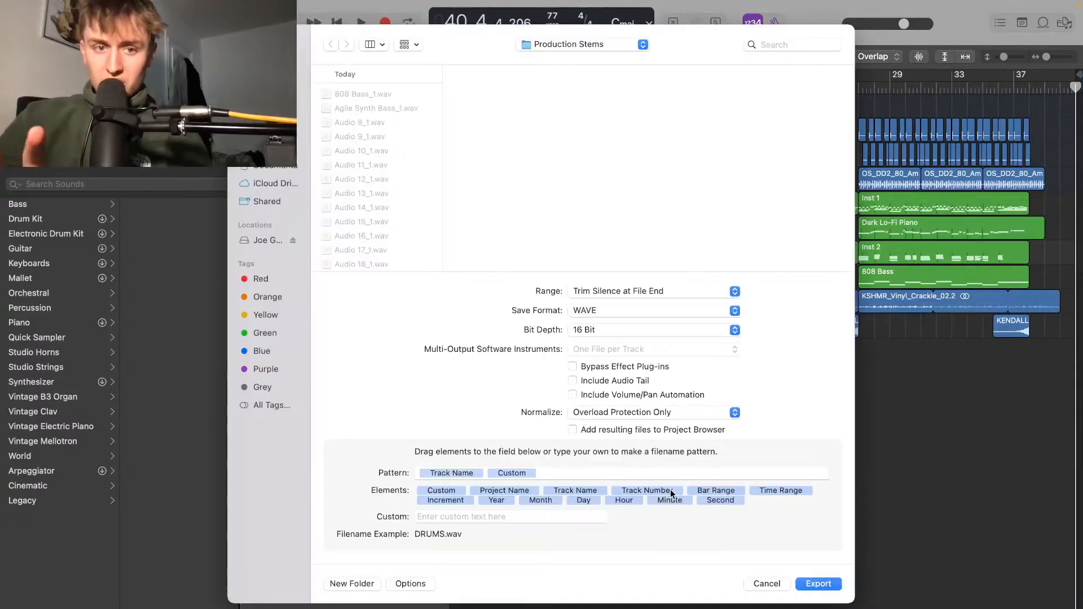
pyautogui.click(767, 583)
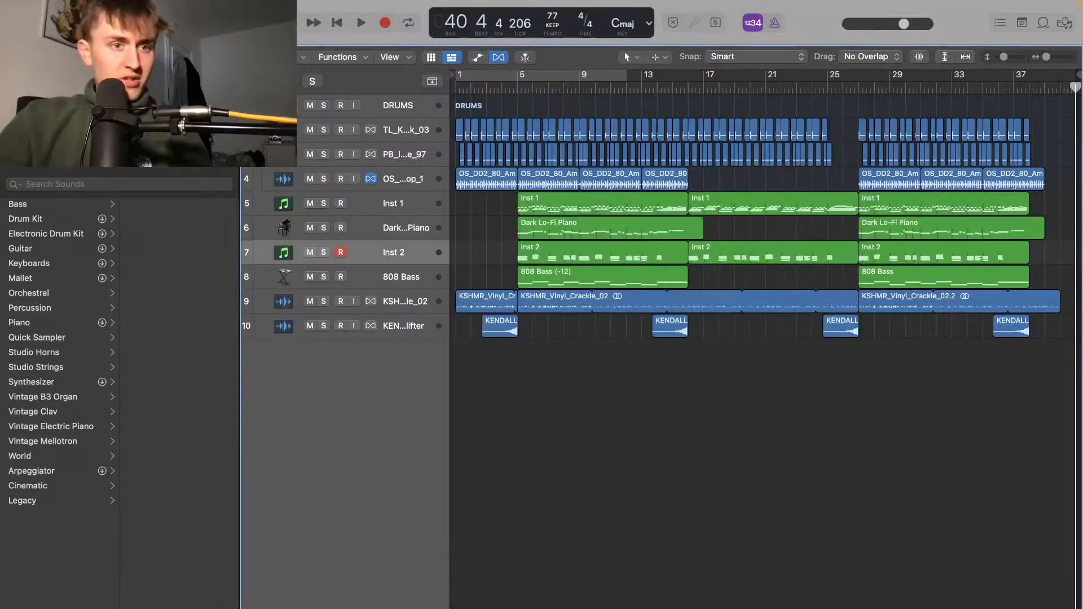
pyautogui.click(92, 7)
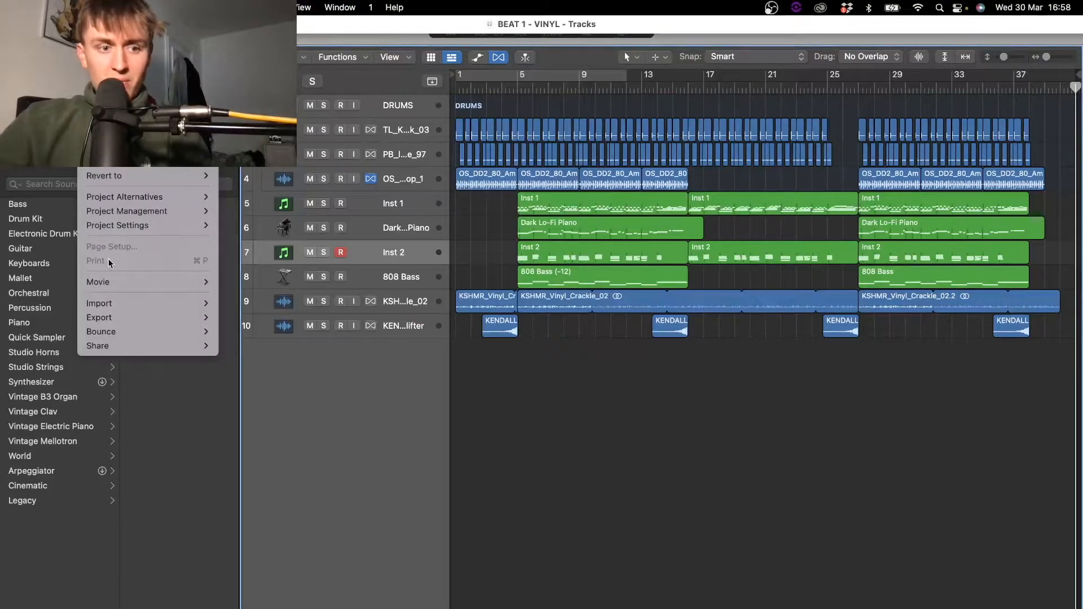
pyautogui.moveTo(127, 319)
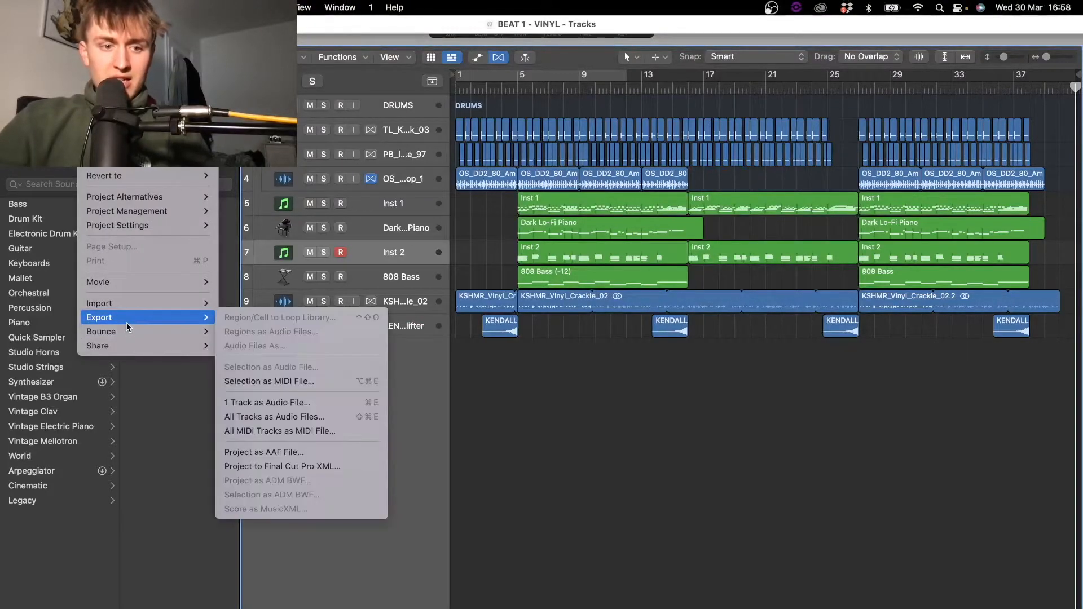
pyautogui.click(304, 416)
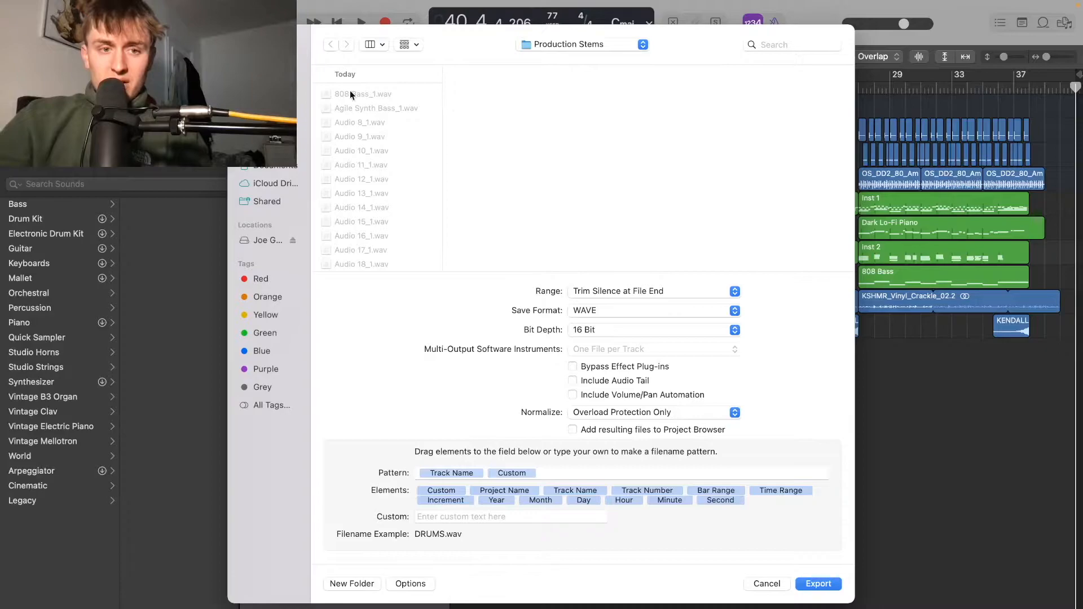
# Create a new folder named "stems" inside Production Stems as the export destination.
pyautogui.scroll(-10, 403, 177)
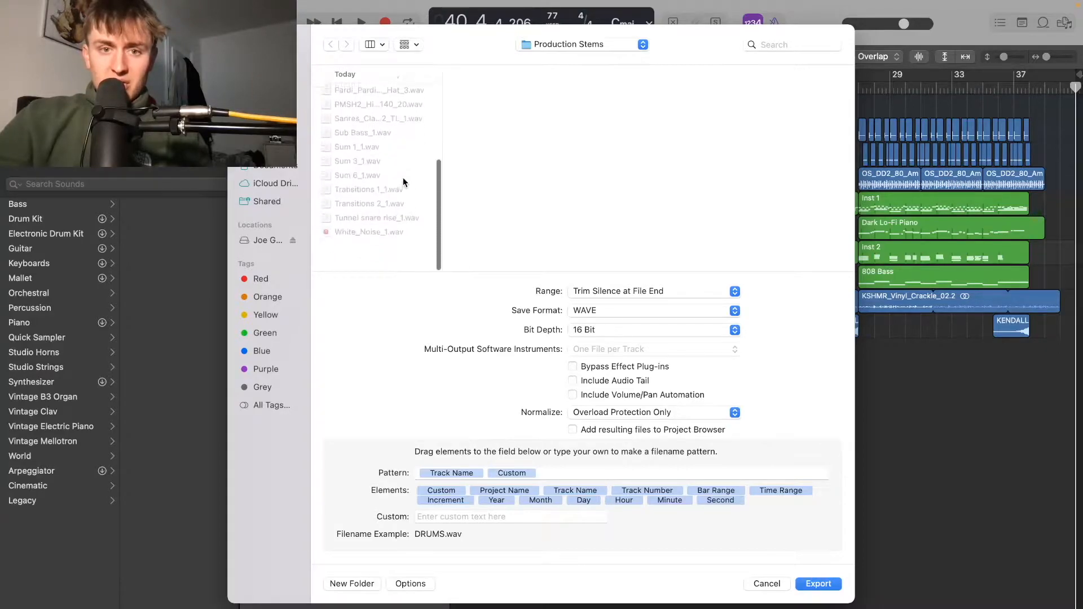
pyautogui.scroll(10, 402, 177)
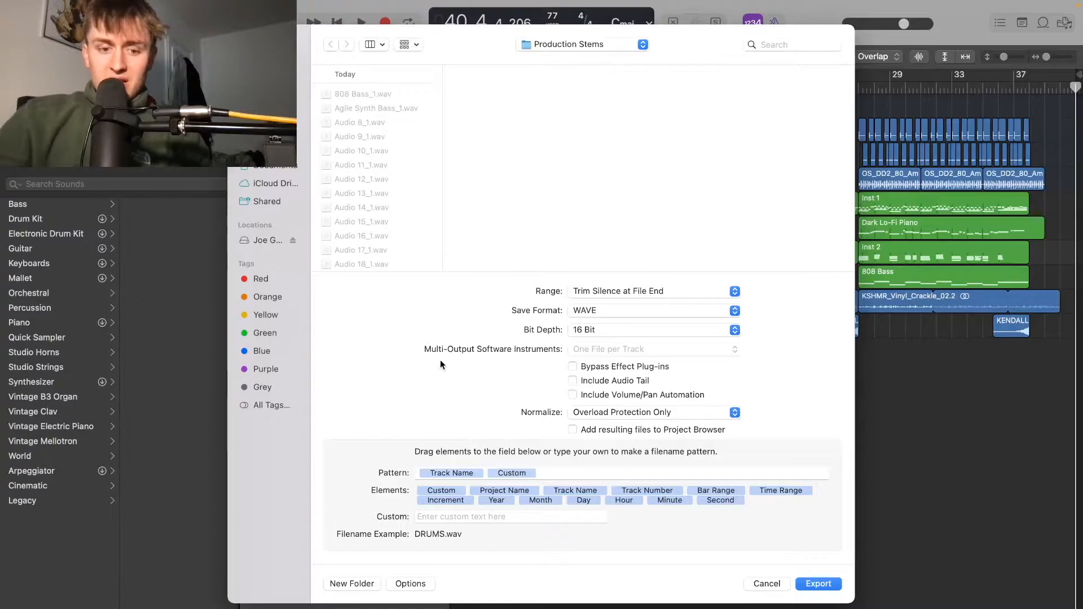
pyautogui.click(356, 586)
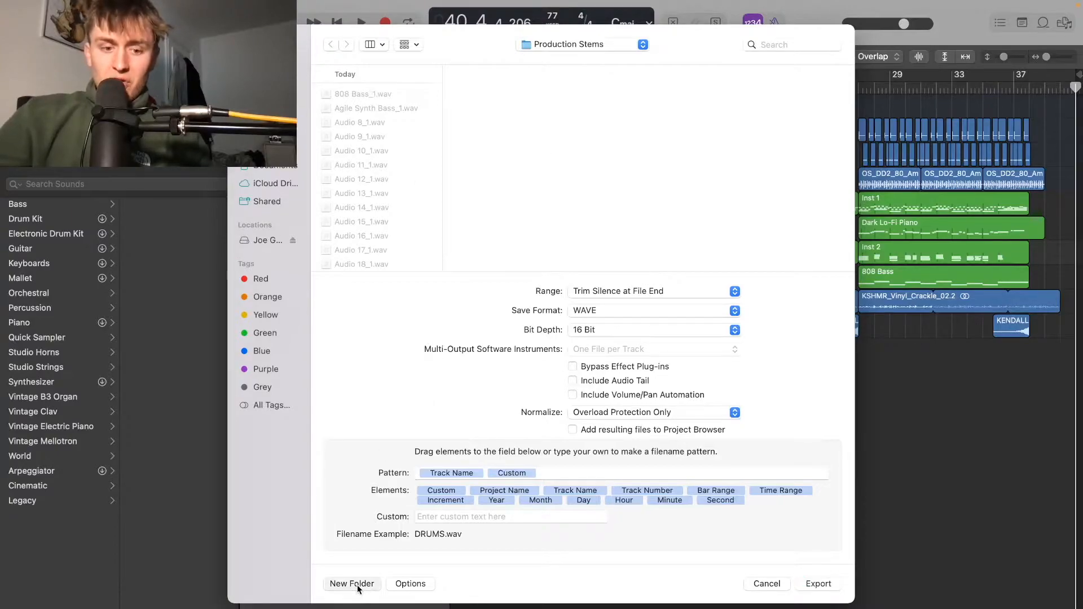
pyautogui.write('stems')
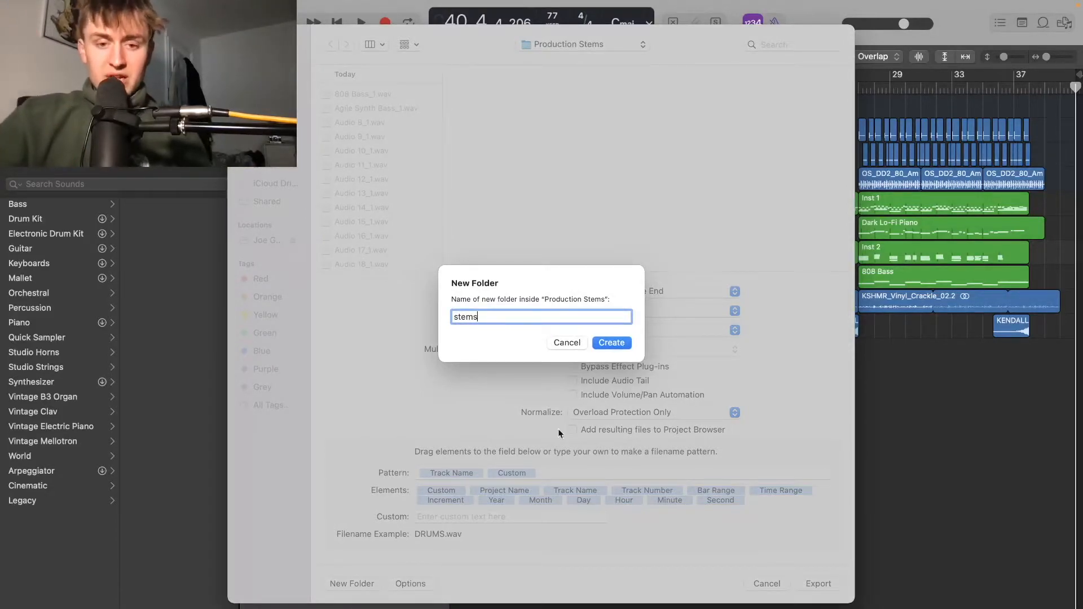
pyautogui.click(610, 343)
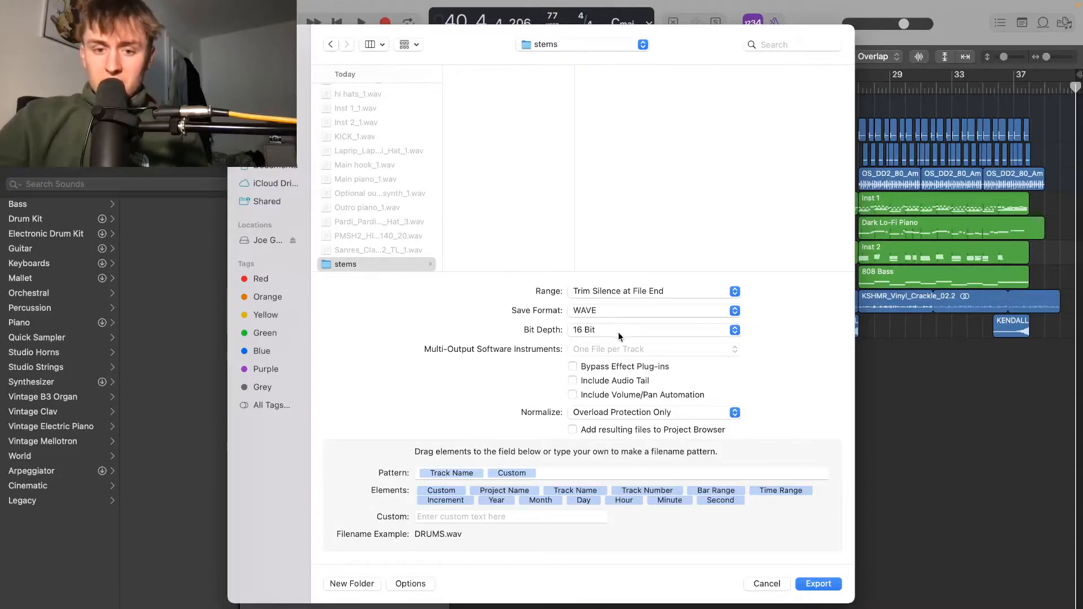
# Export all tracks as 16 Bit WAVE files with effect plug-ins not bypassed and silence trimmed at the file end.
pyautogui.click(573, 368)
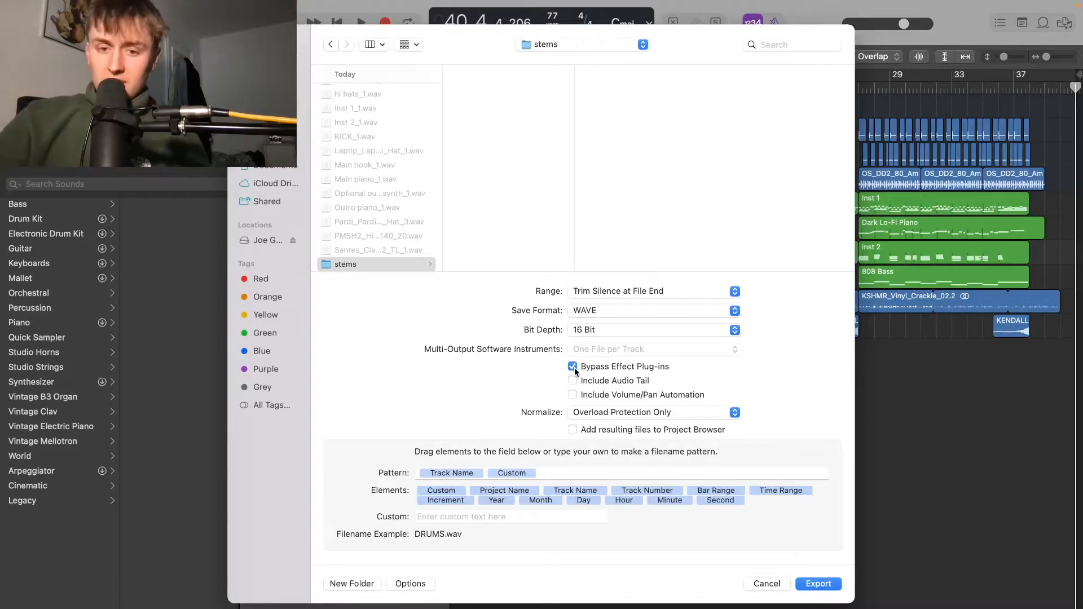
pyautogui.click(573, 366)
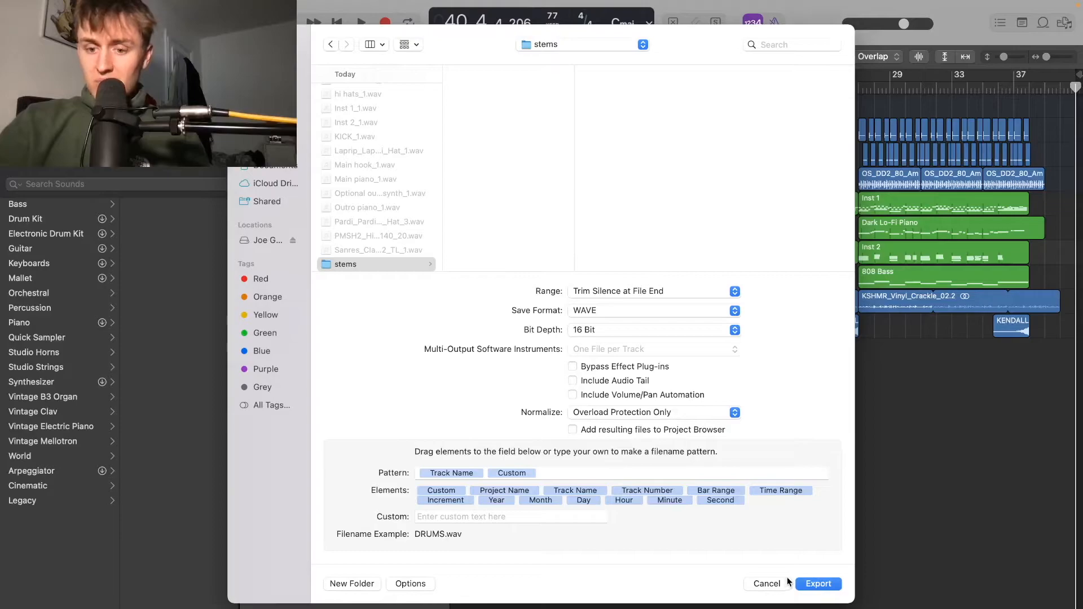
pyautogui.click(818, 584)
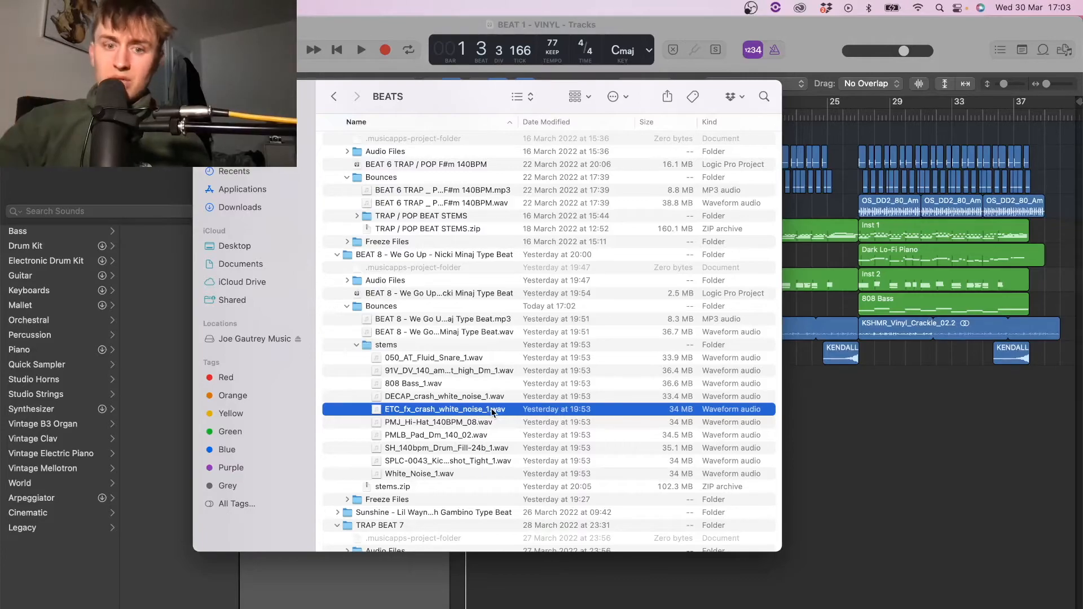
# Preview the PMJ_Hi-Hat_140BPM_08.wav, 050_AT_Fluid_Snare_1.wav and 91V_DV_140 stems in the BEAT 8 stems folder.
pyautogui.click(481, 421)
pyautogui.press('space')
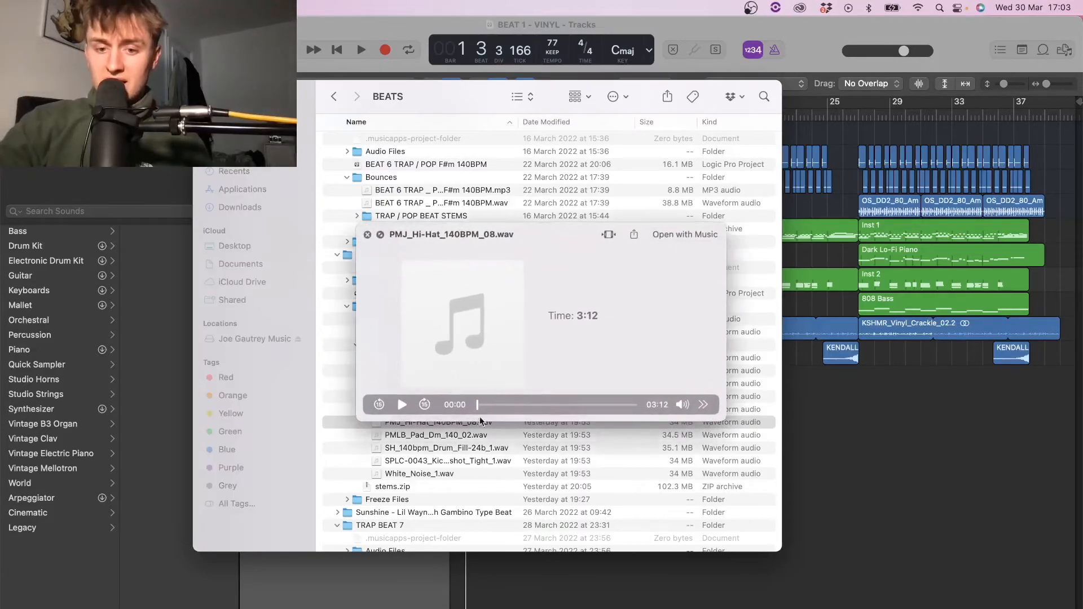
pyautogui.press('space')
pyautogui.click(509, 357)
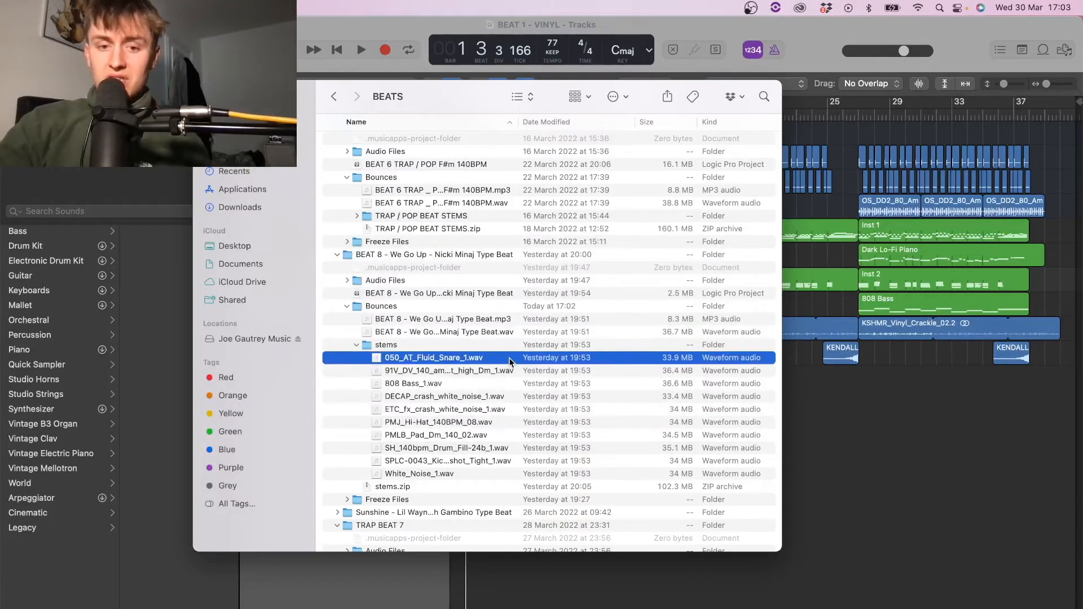
pyautogui.press('space')
pyautogui.press('space')
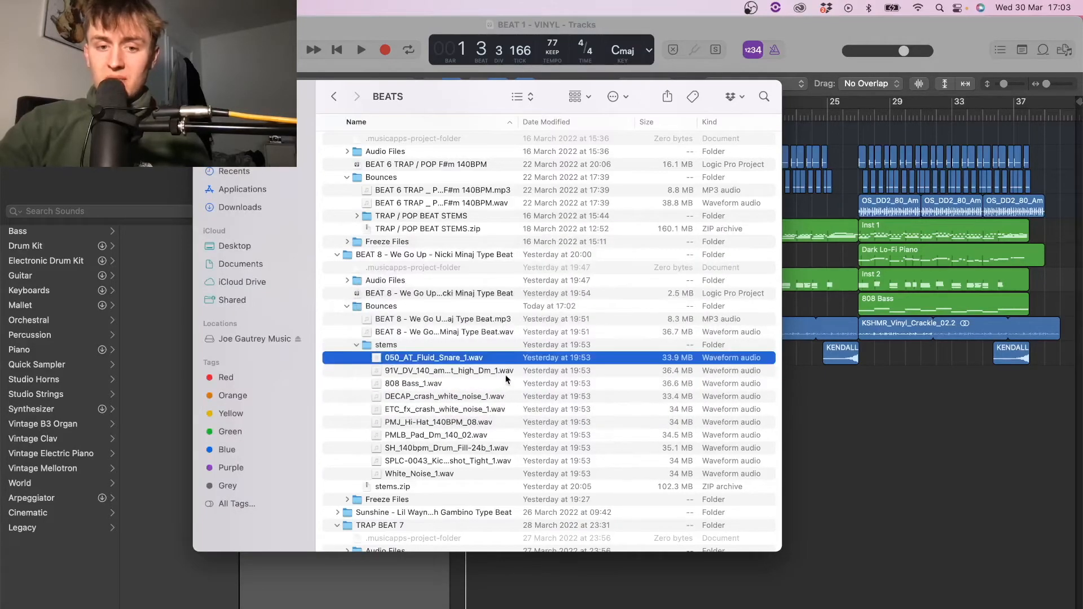
pyautogui.click(504, 376)
pyautogui.press('space')
pyautogui.press('space')
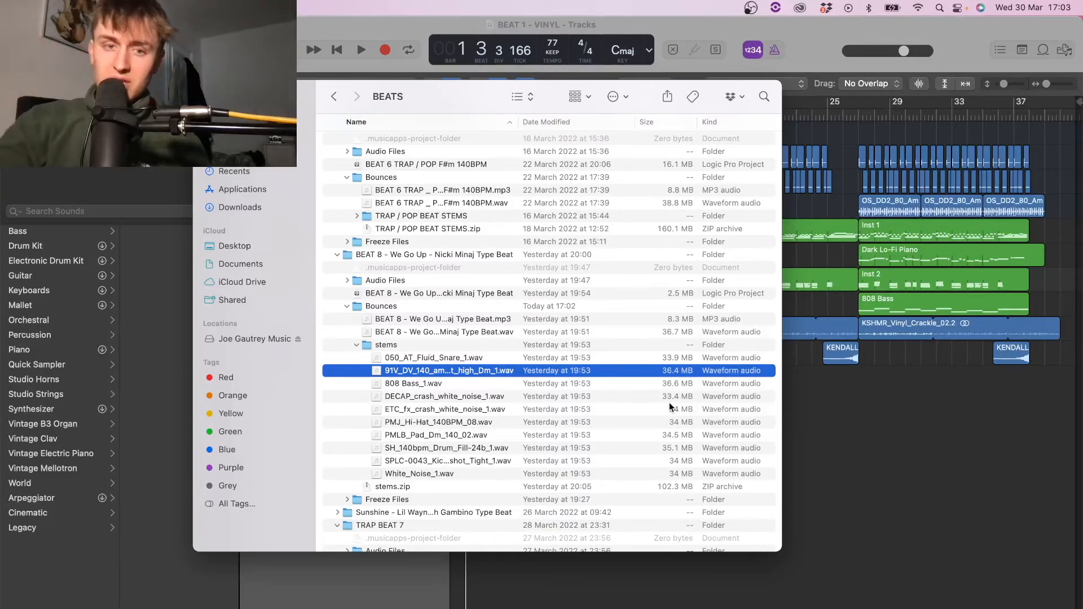
# Compress the stems folder in BEAT 8's Bounces into a zip archive and expand stems 2.zip.
pyautogui.click(207, 96)
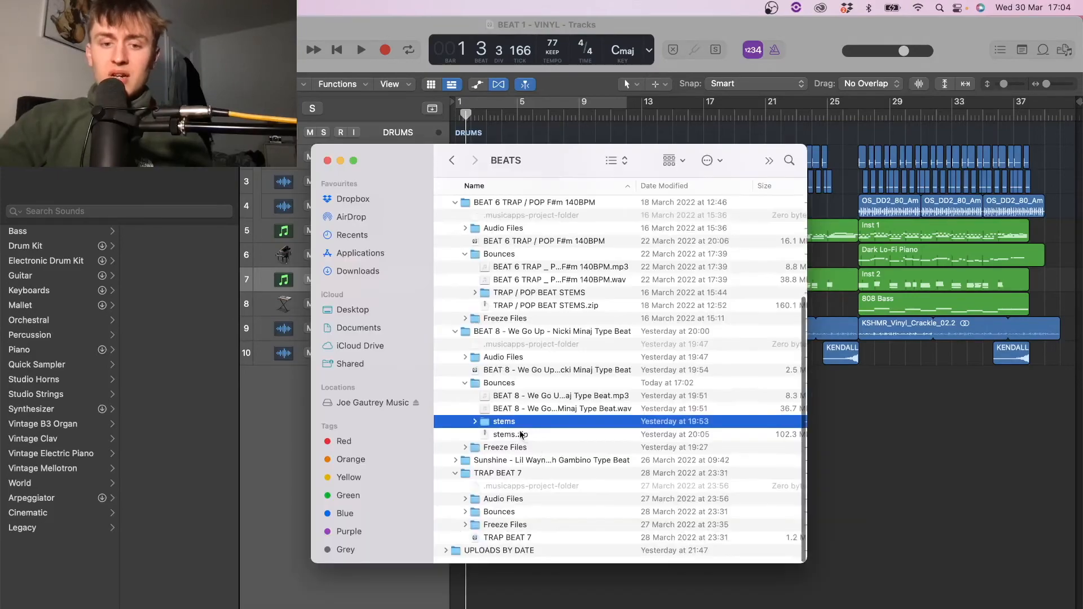
pyautogui.rightClick(515, 421)
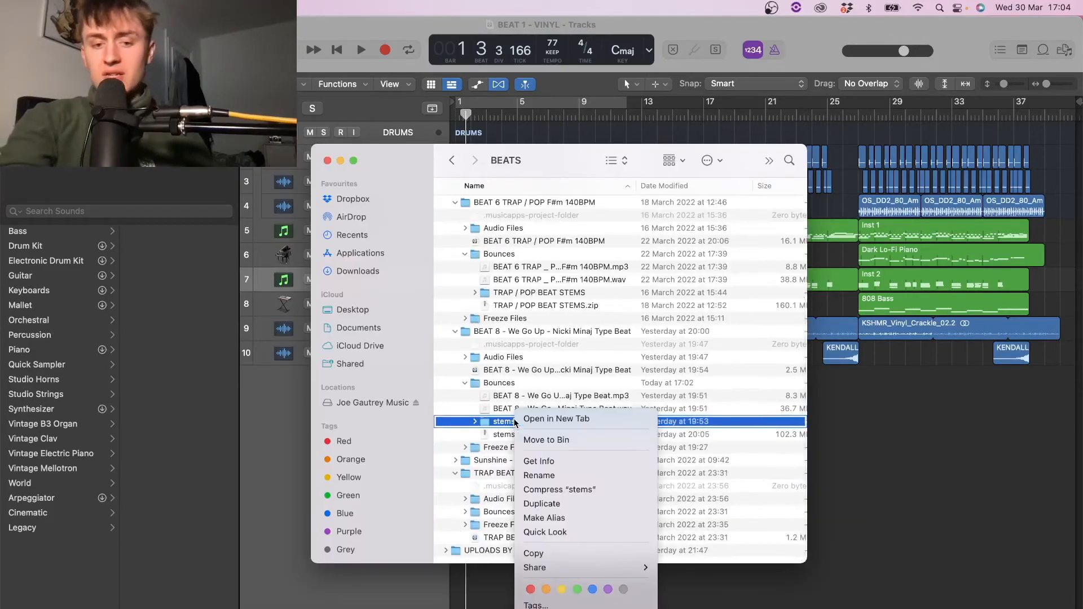
pyautogui.click(536, 489)
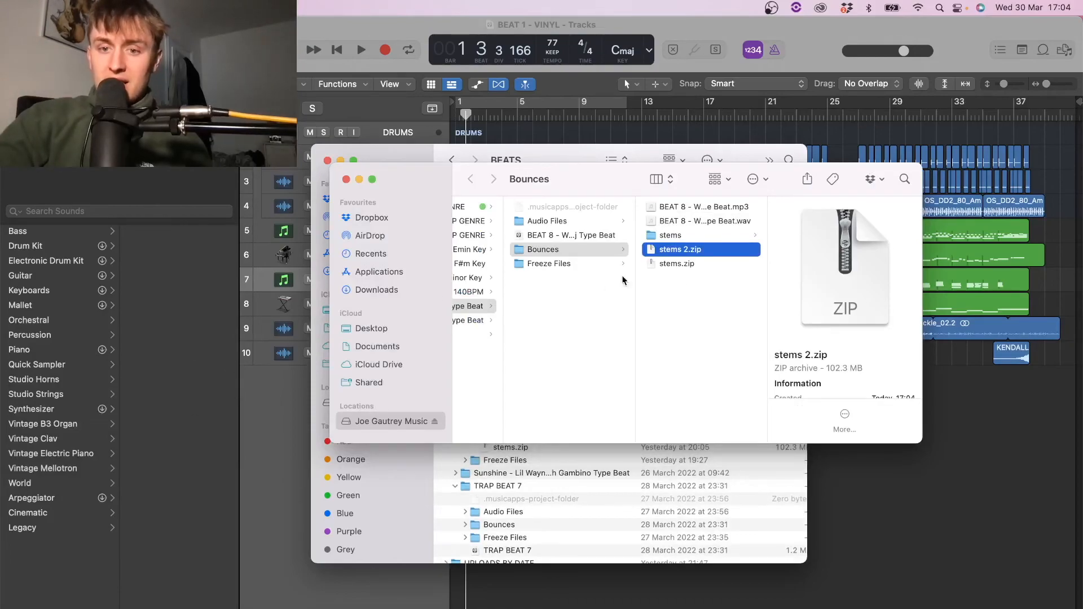
pyautogui.doubleClick(679, 251)
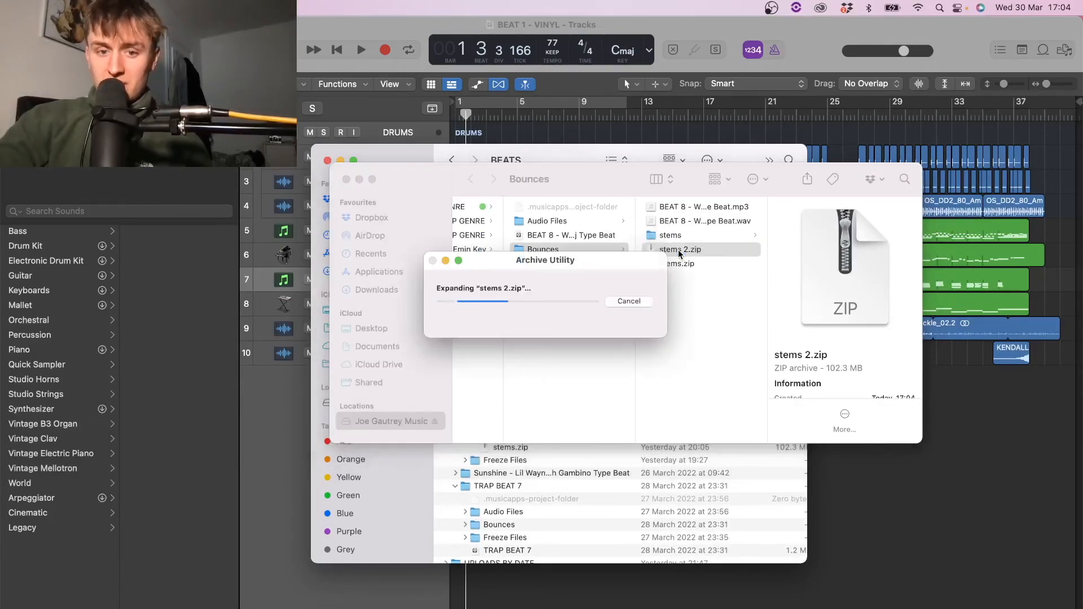